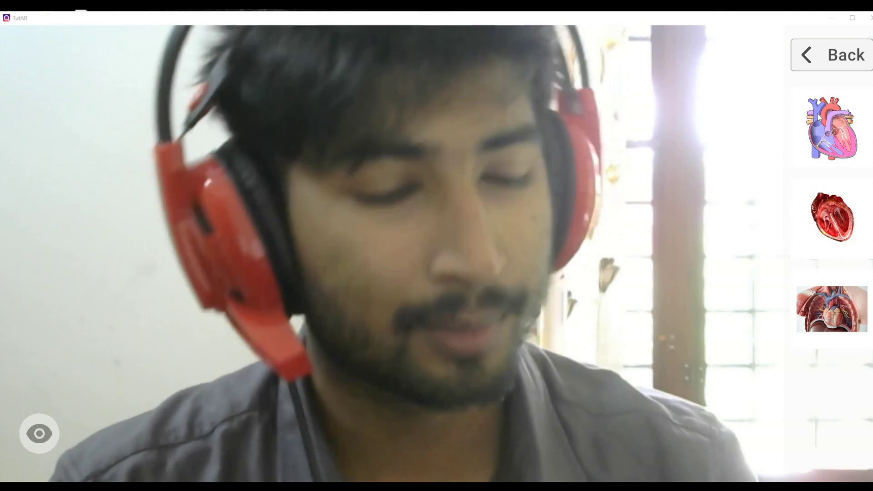
Place the 3D heart model on the live camera view and zoom it to a large size.
click(817, 116)
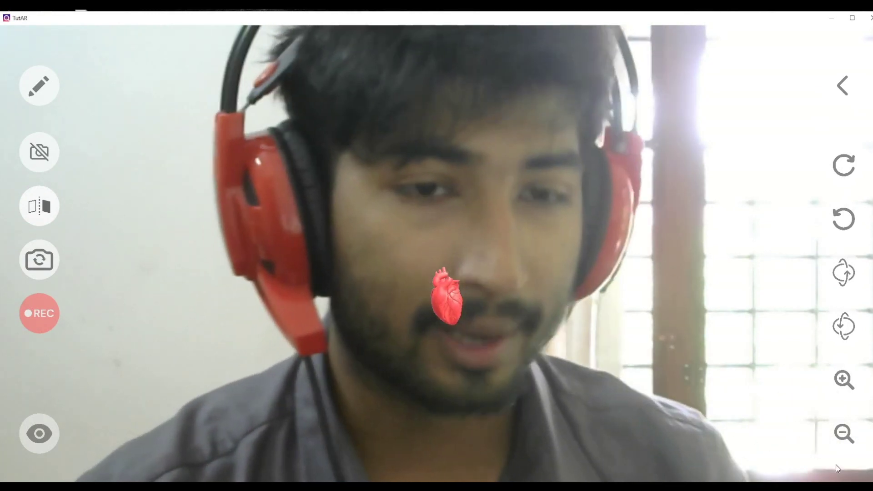
click(843, 383)
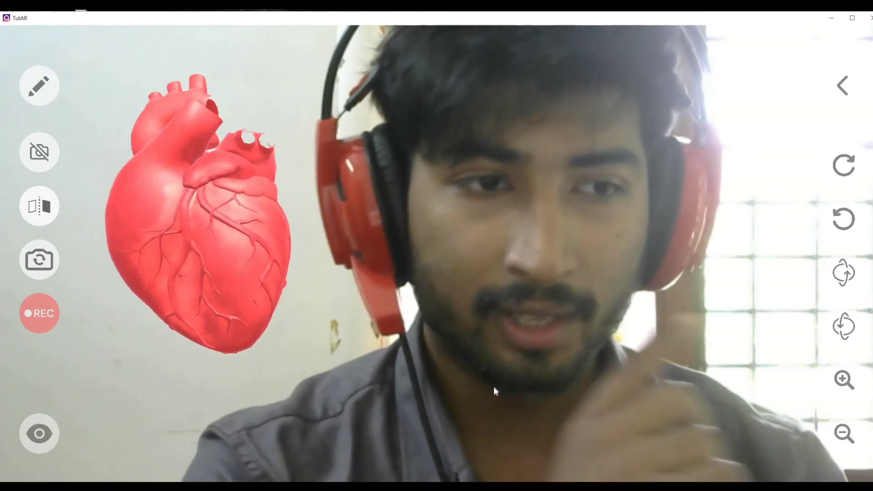
Tilt the heart down and up, rotate it both ways, then show the heart model choices.
click(840, 329)
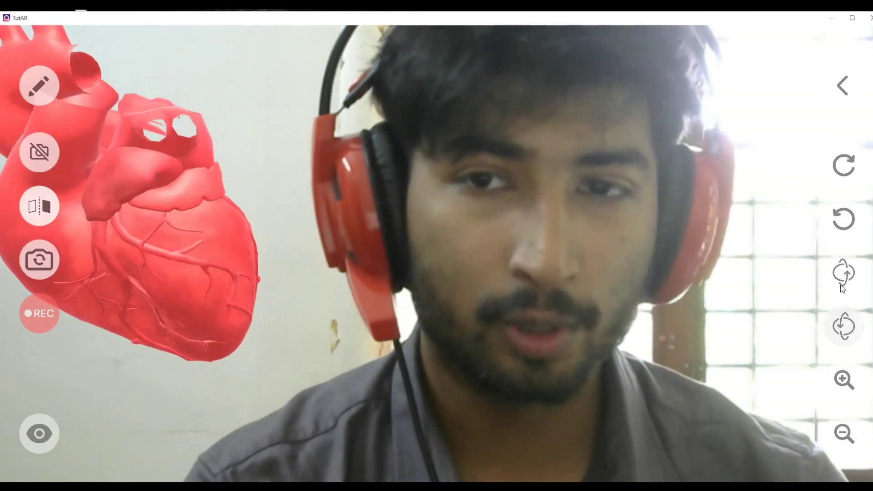
click(840, 284)
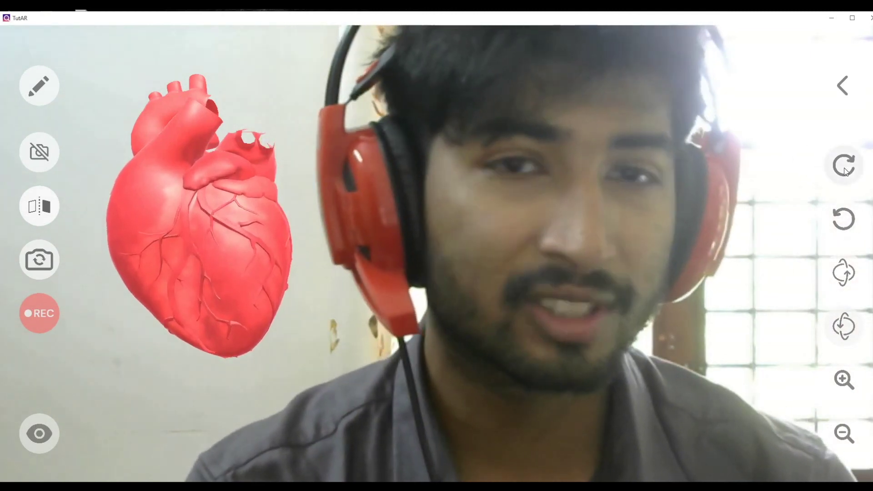
click(847, 172)
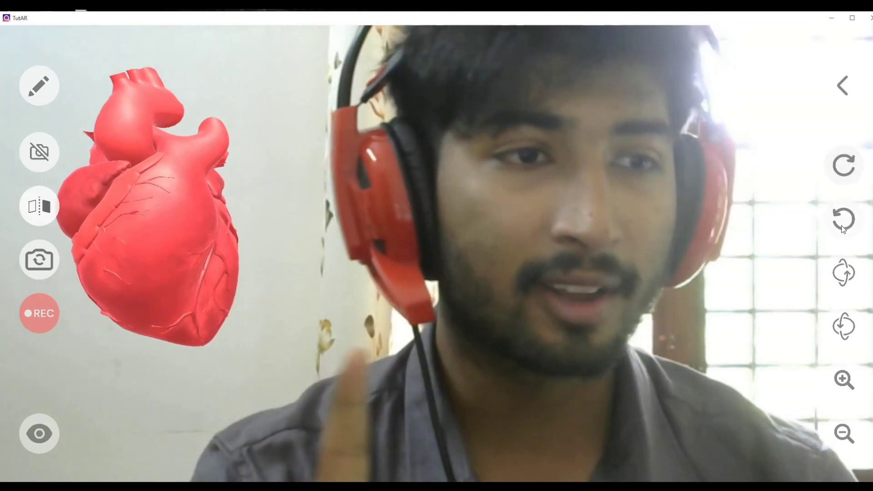
click(843, 223)
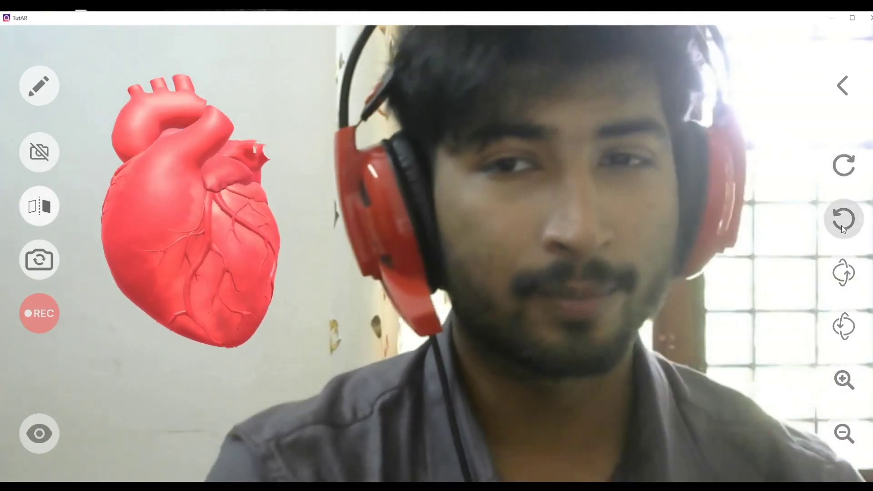
click(842, 223)
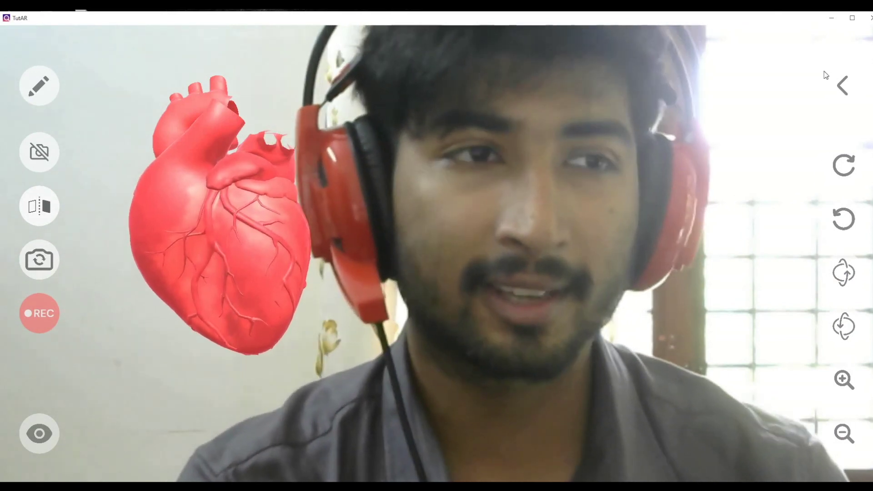
click(843, 85)
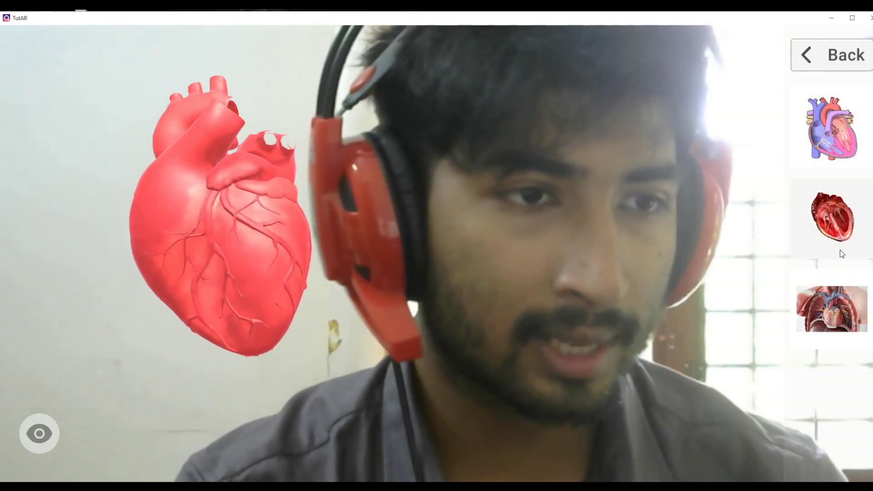
Swap in the cross-section heart, enlarge it twice to reveal the chambers, and enable drawing.
click(834, 216)
click(853, 387)
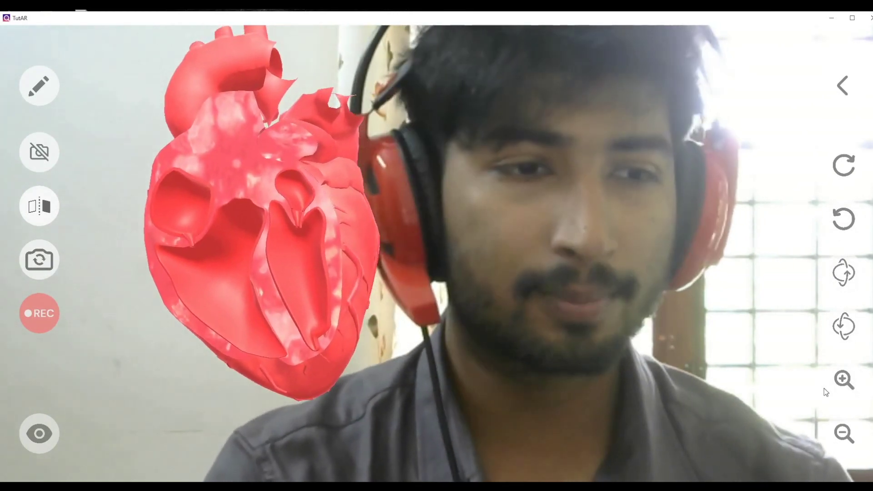
click(842, 381)
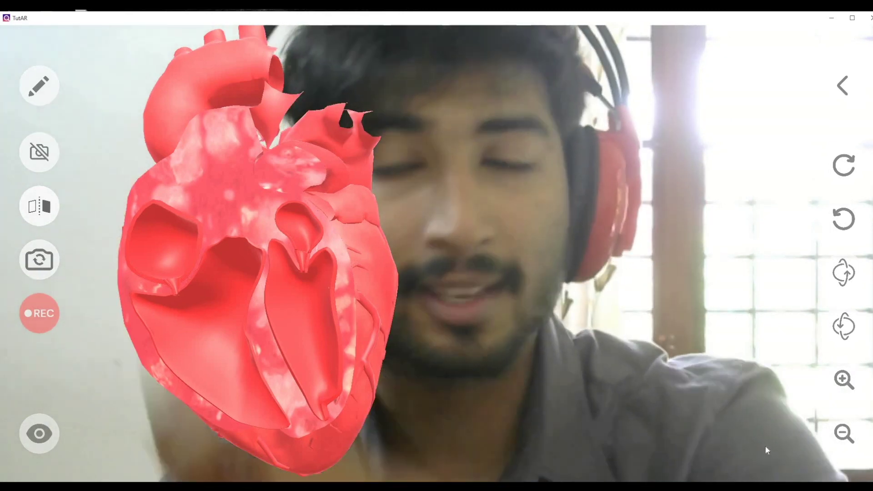
click(39, 85)
Draw a green arrow toward the heart's chambers and handwrite the letters a and b.
mouse_move(298, 228)
mouse_down()
mouse_move(433, 227)
mouse_move(427, 206)
mouse_up()
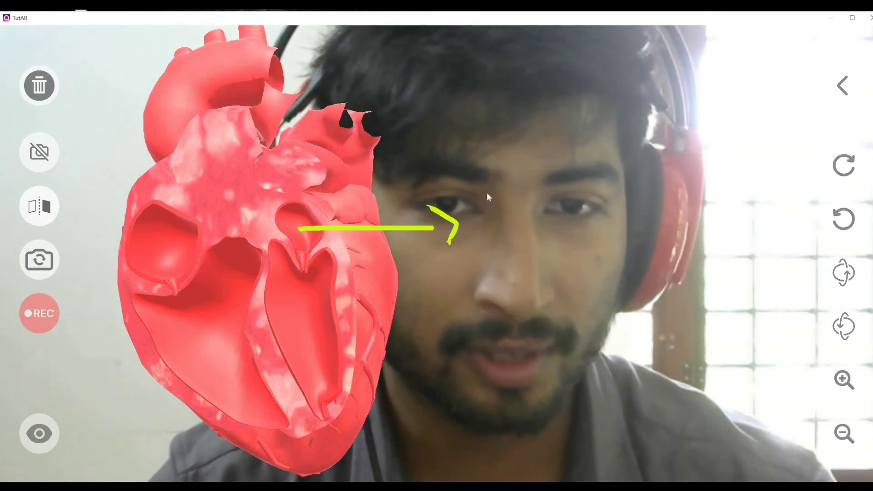
mouse_move(510, 204)
mouse_down()
mouse_move(500, 243)
mouse_move(519, 210)
mouse_move(521, 246)
mouse_up()
mouse_move(529, 179)
mouse_down()
mouse_move(538, 227)
mouse_move(599, 236)
mouse_up()
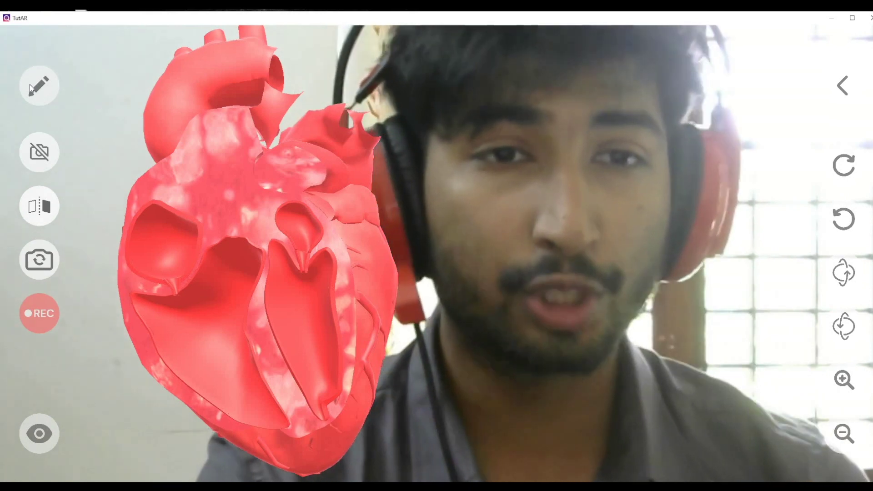
click(22, 153)
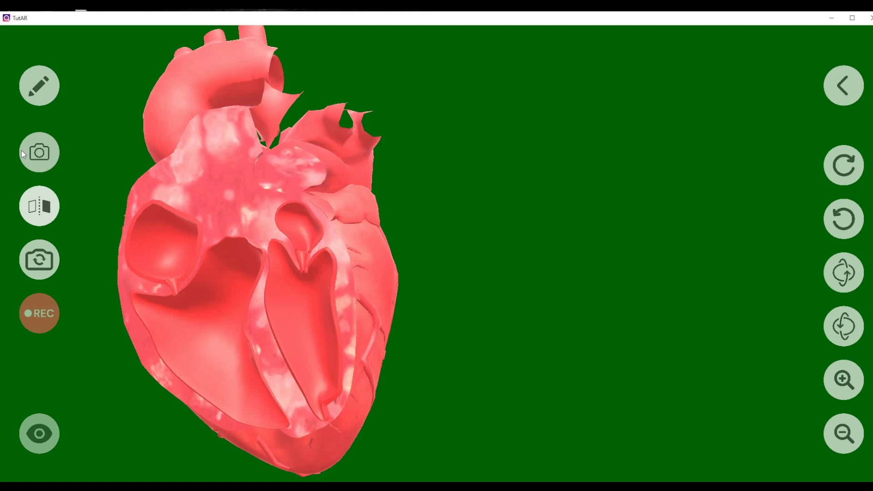
click(22, 151)
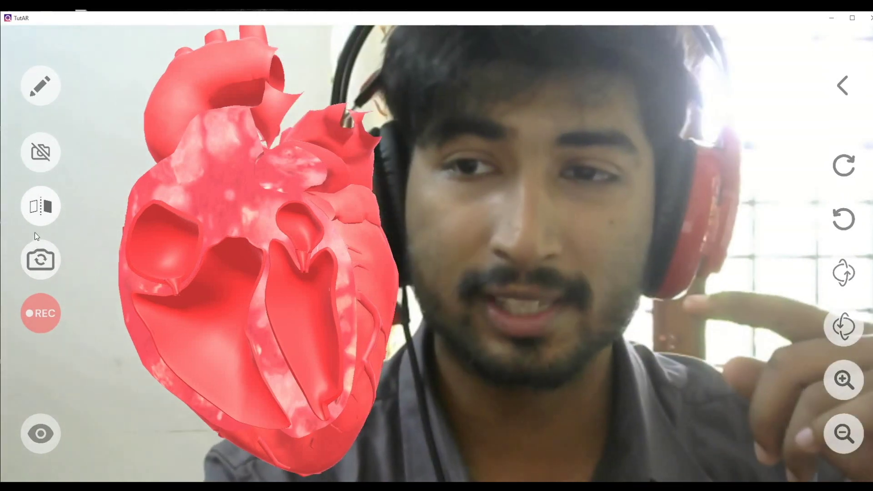
click(34, 213)
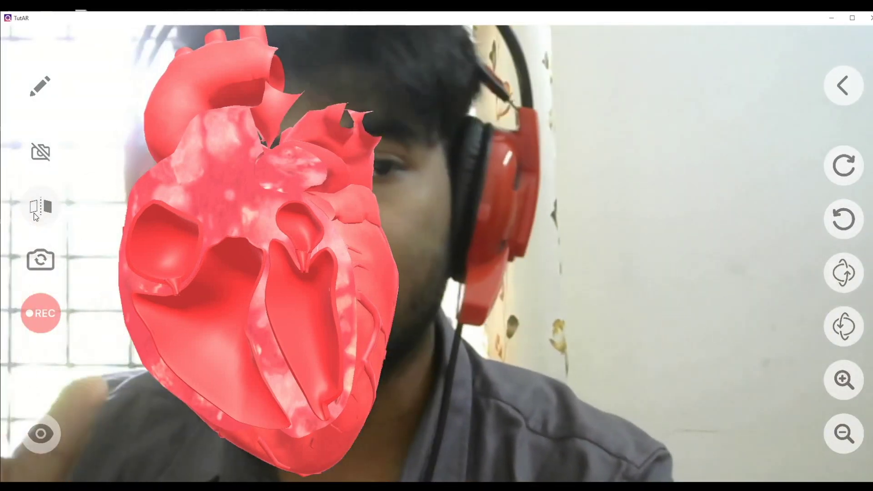
click(33, 213)
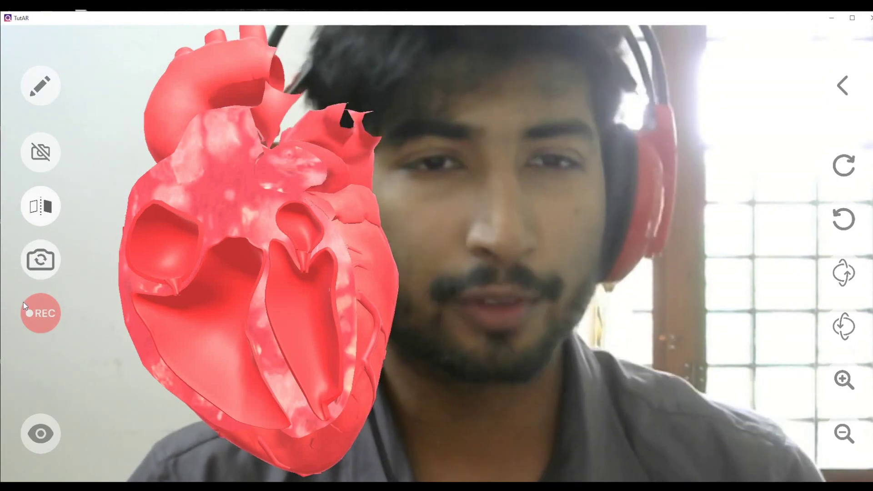
Record a short AR clip, then open 20210917110904.mp4 from the desktop.
click(23, 300)
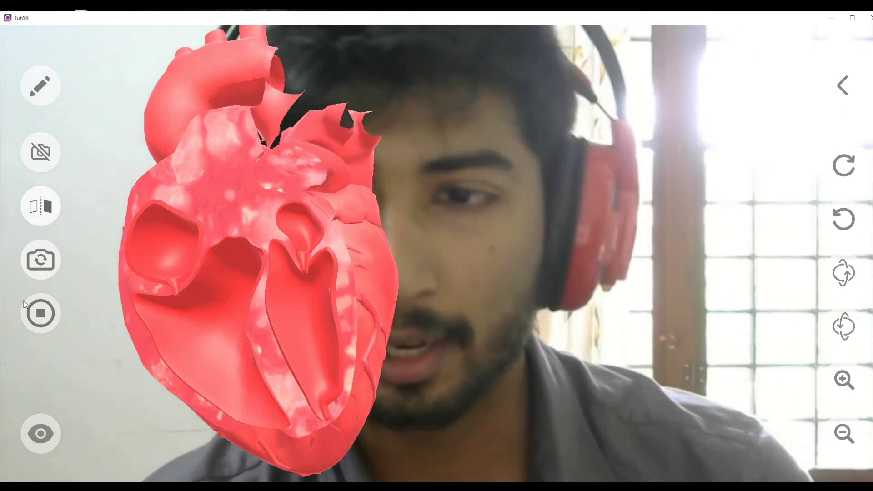
click(23, 301)
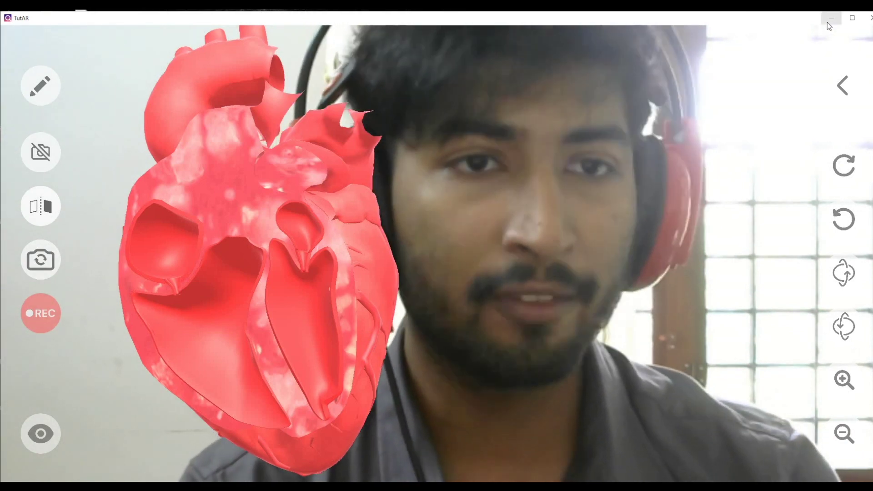
click(828, 22)
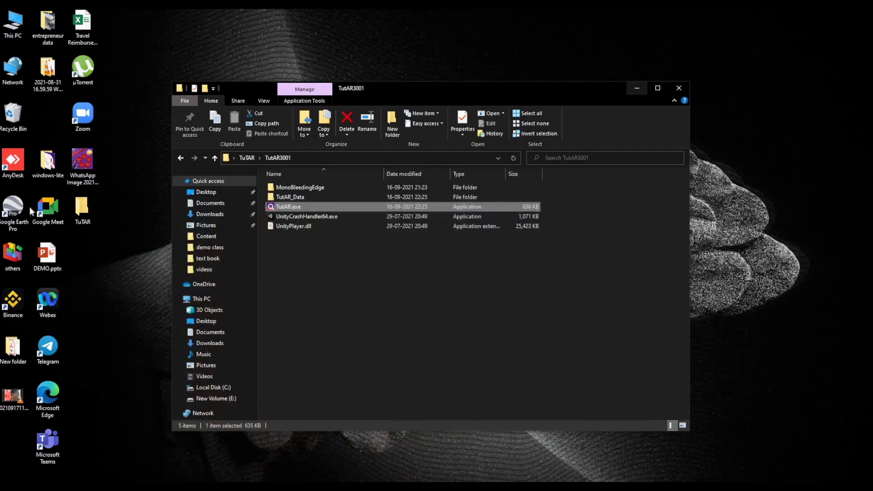
click(637, 88)
double_click(12, 399)
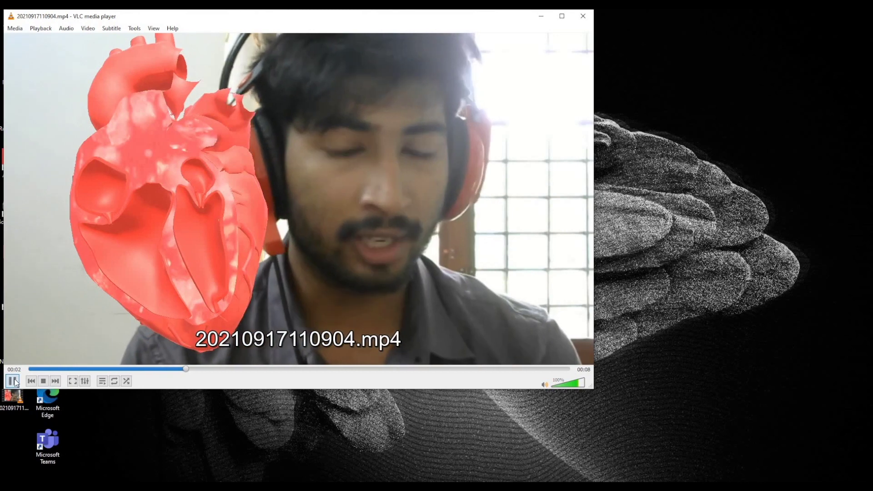
Pause the recording in VLC and close the player with Alt+F4.
click(12, 381)
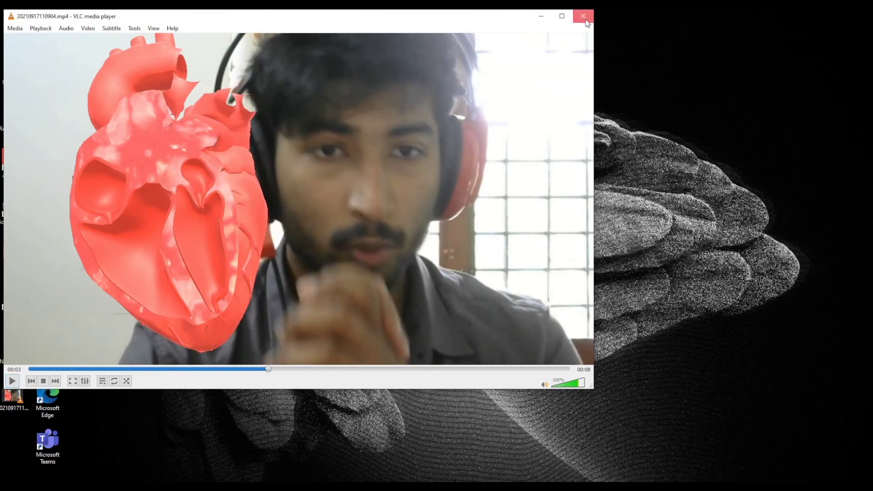
key(alt+F4)
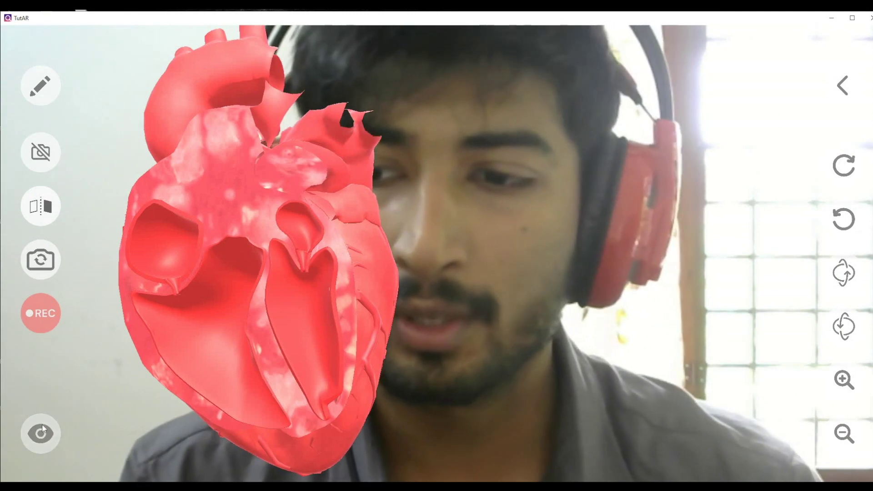
click(42, 427)
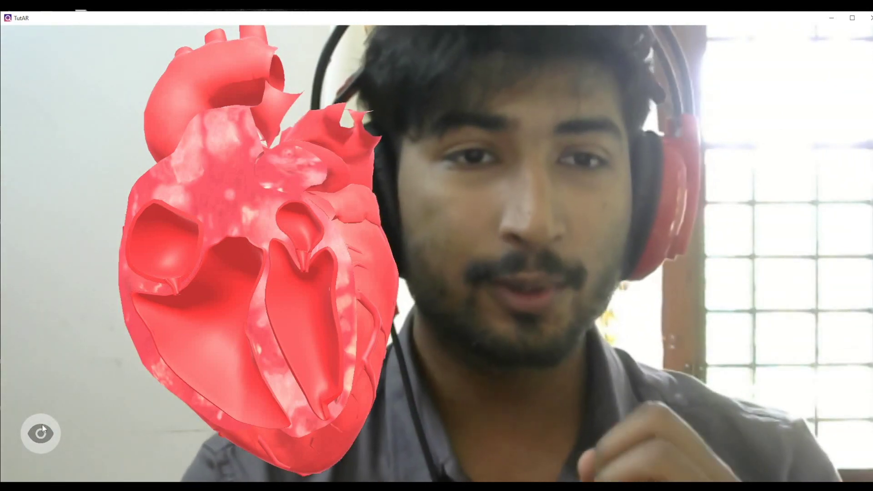
click(42, 427)
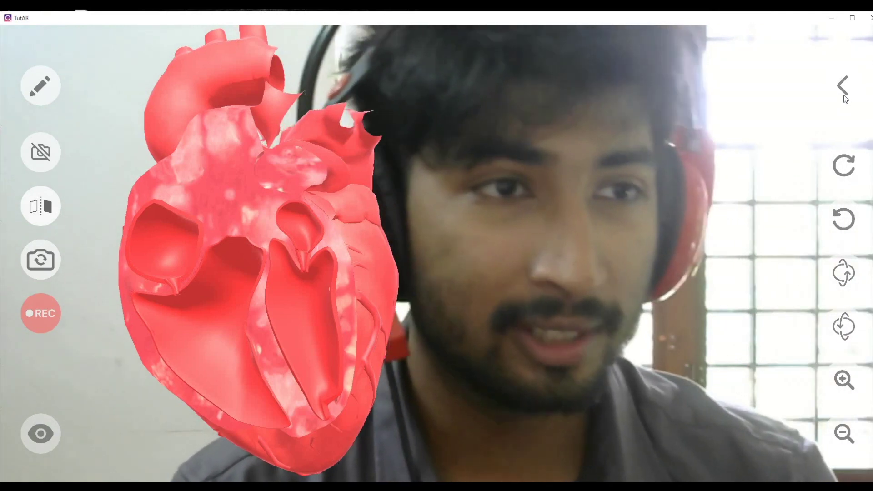
Load the full-body circulatory system model and enlarge it.
click(843, 85)
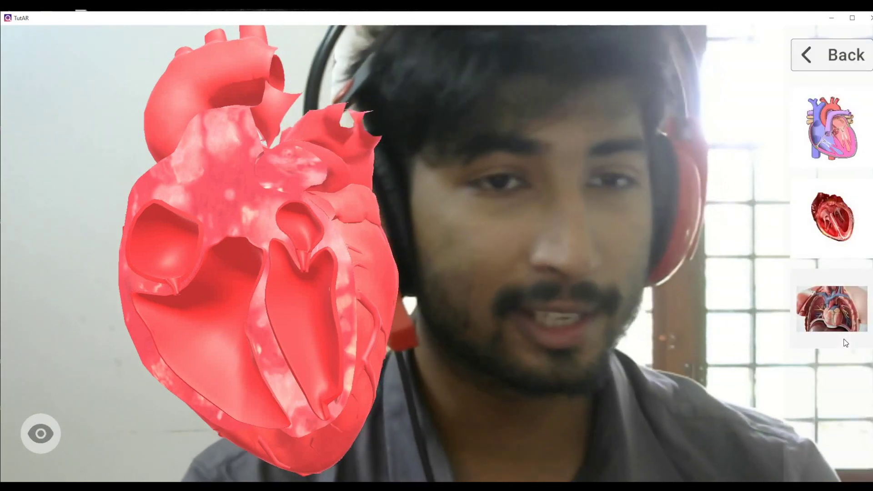
click(841, 328)
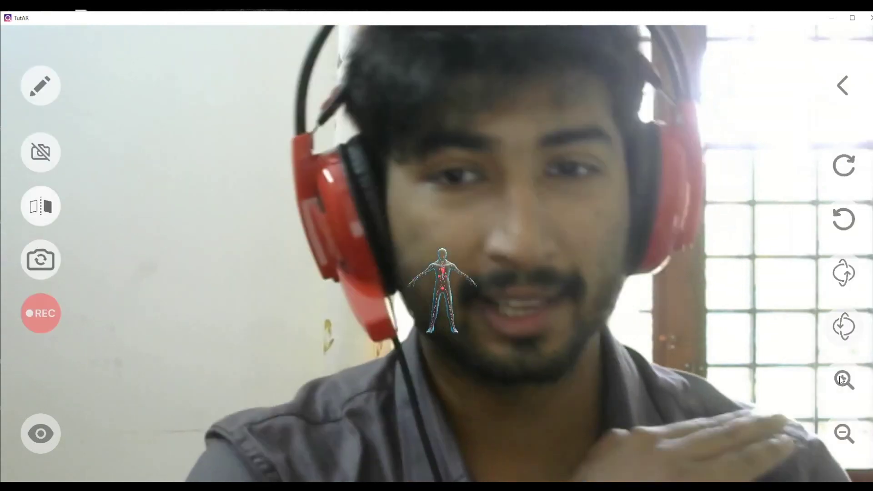
click(839, 376)
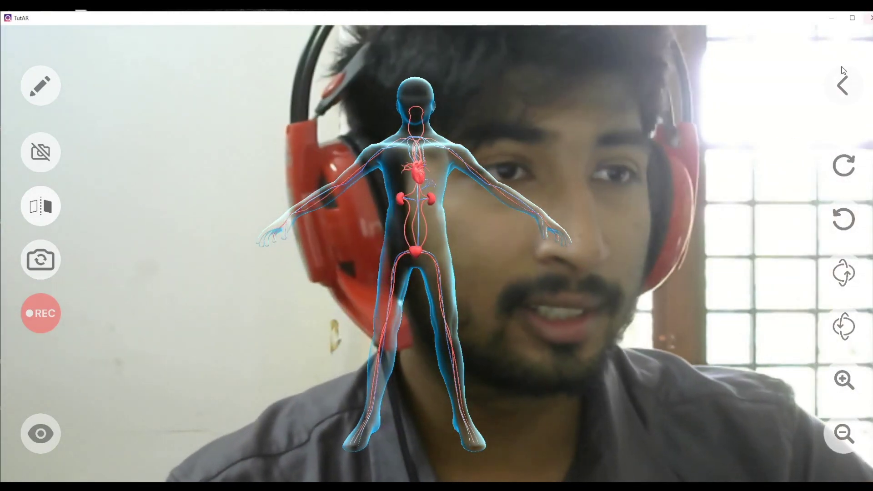
Return to the Topics page and choose the Transportation in Plants topic.
click(840, 82)
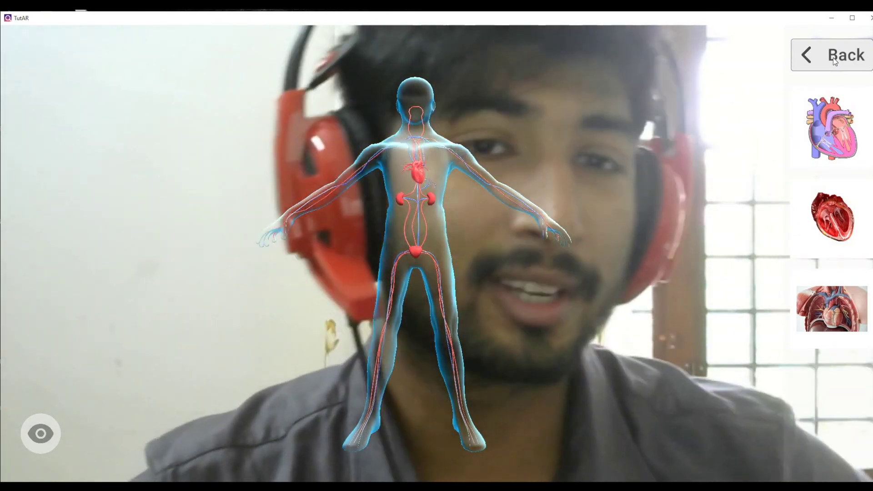
click(834, 59)
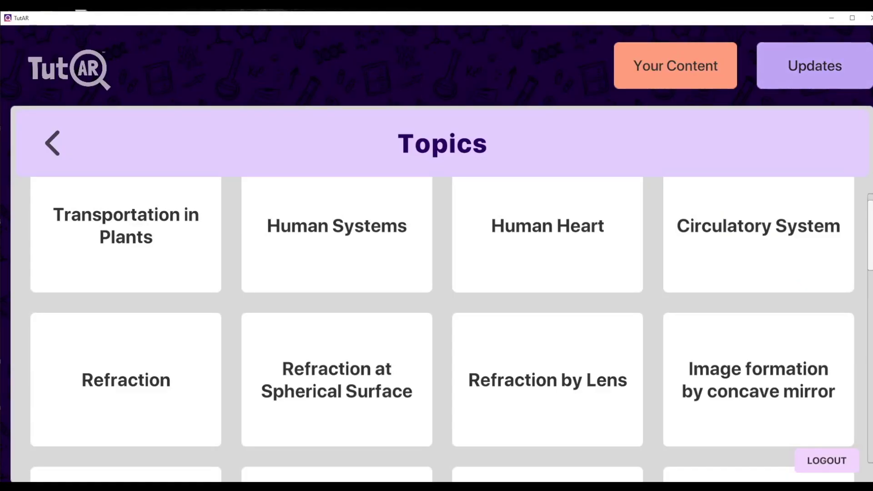
click(154, 251)
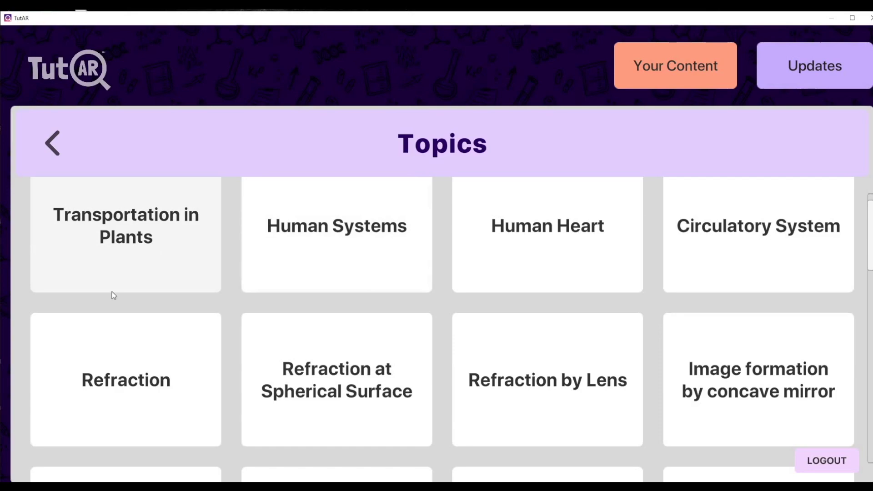